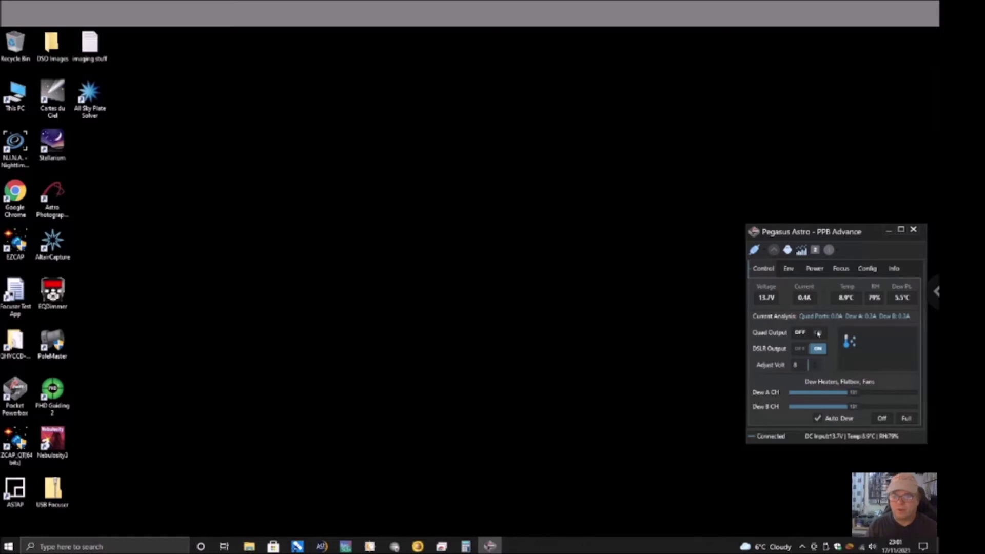
Turn on the PPB Advance quad power output, launch N.I.N.A. and connect the Altair camera.
left_click(818, 332)
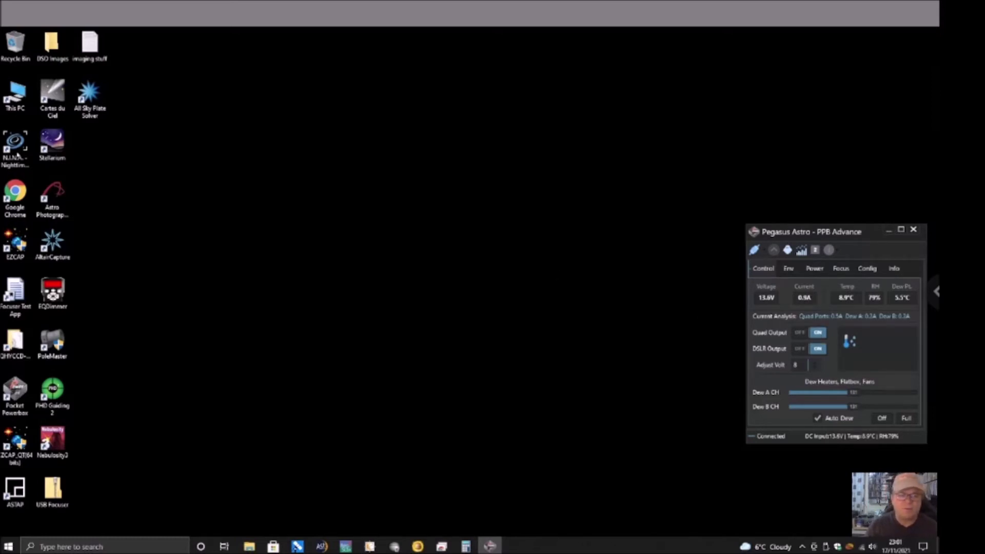
double_click(19, 148)
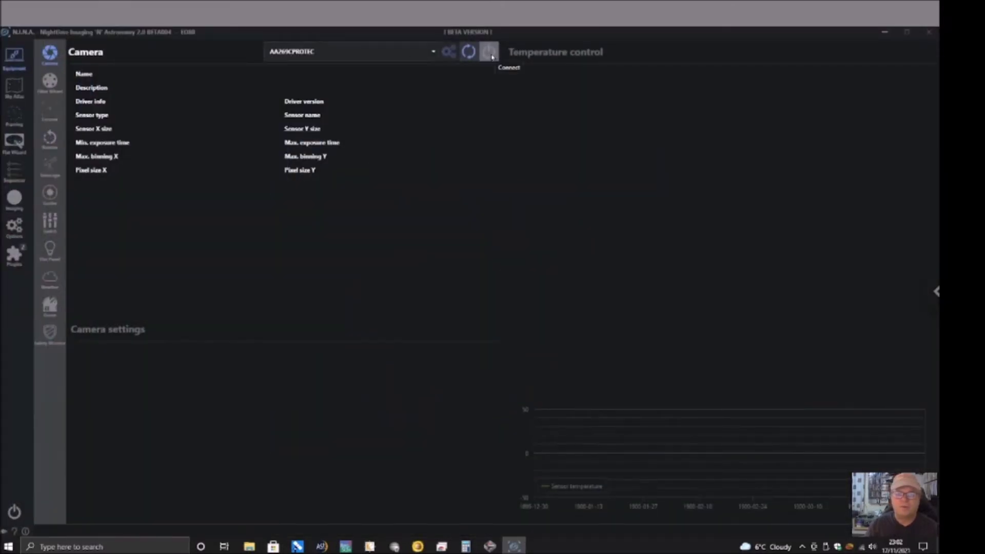
left_click(491, 55)
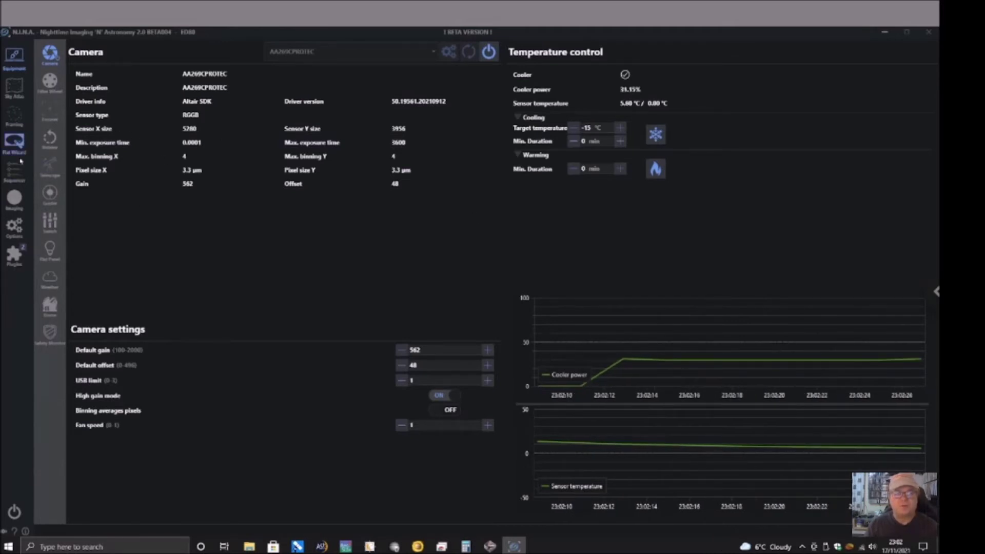
With the AA269CPROTEC camera connected and cooling, go to the Imaging view.
left_click(14, 198)
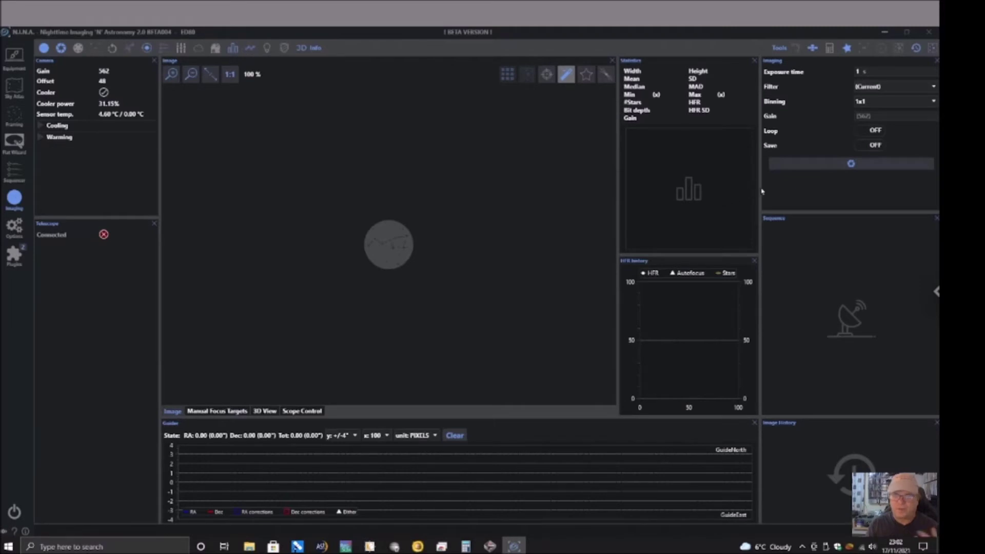
Take a 1 s test exposure, dismiss the download and timeout errors, and select the exposure time.
left_click(852, 166)
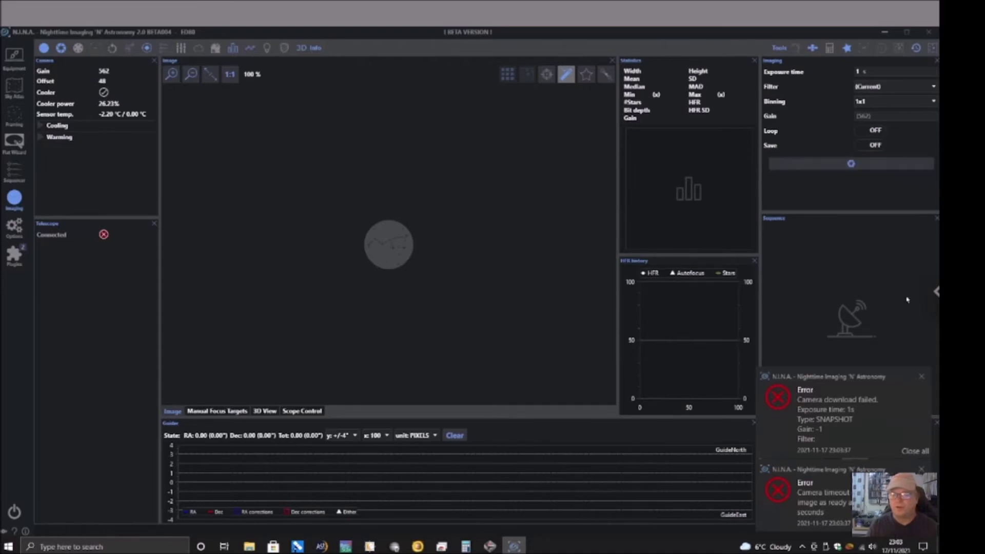
left_click(915, 451)
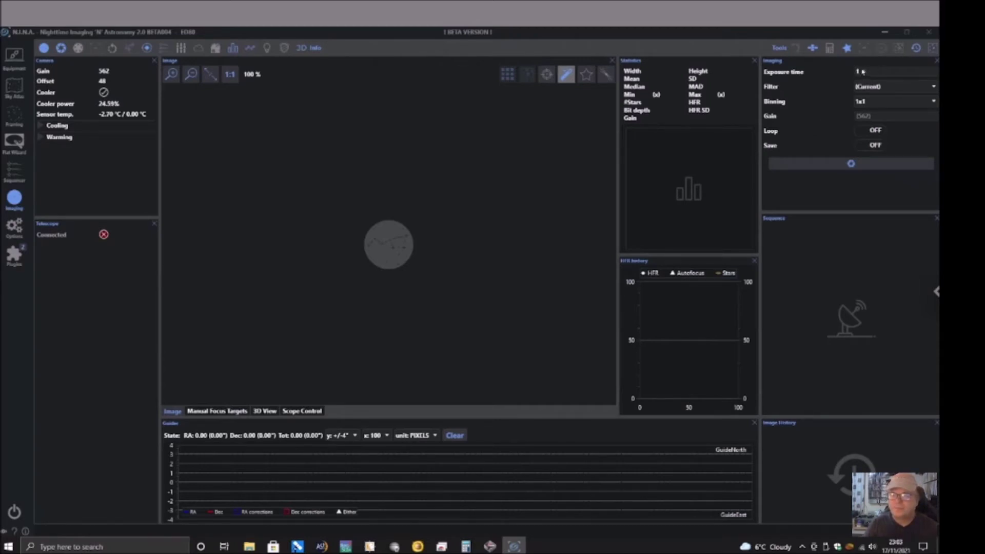
double_click(864, 72)
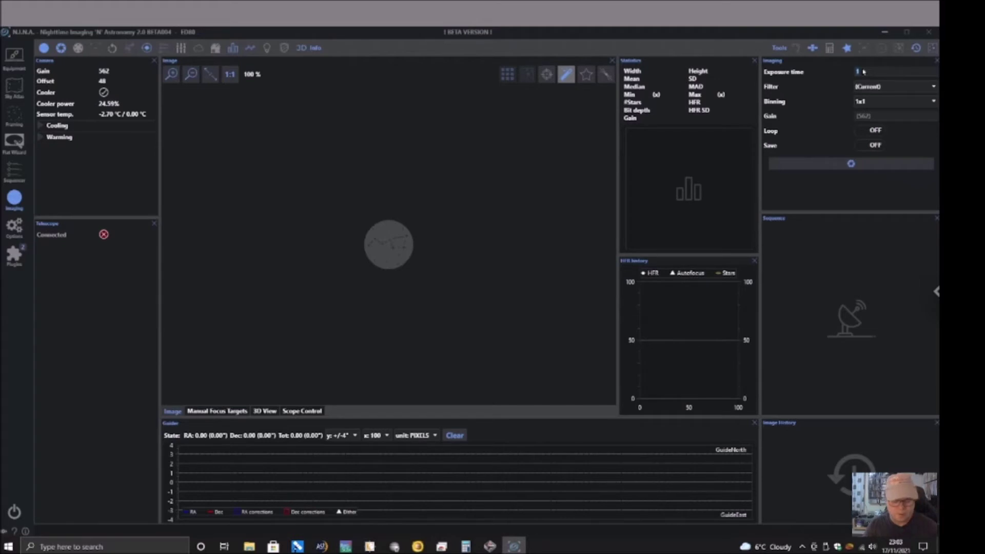
Set the exposure time to 30 s and take a test frame.
type("30")
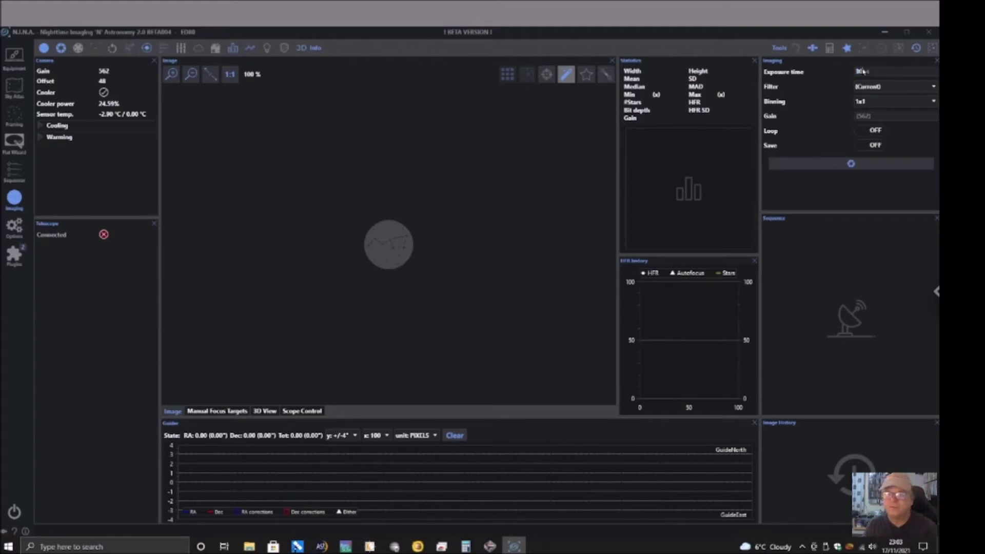
left_click(852, 165)
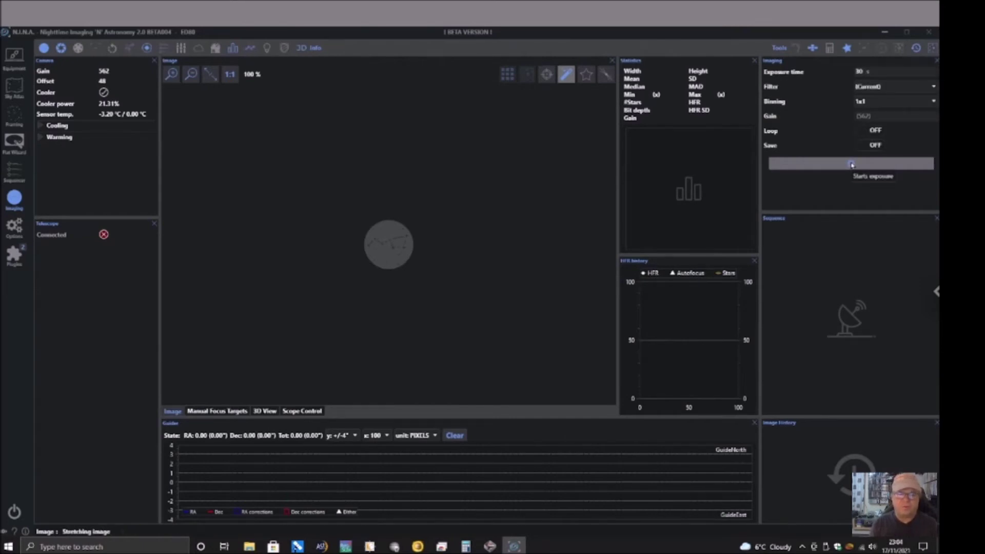
Fit the frame to the panel, then loop 3 s exposures and cancel them.
left_click(210, 80)
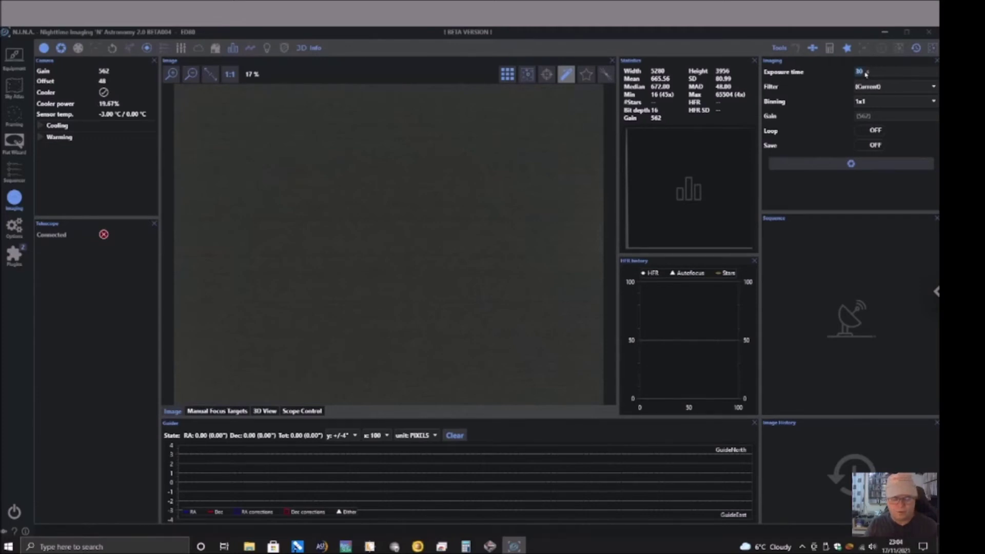
type("3")
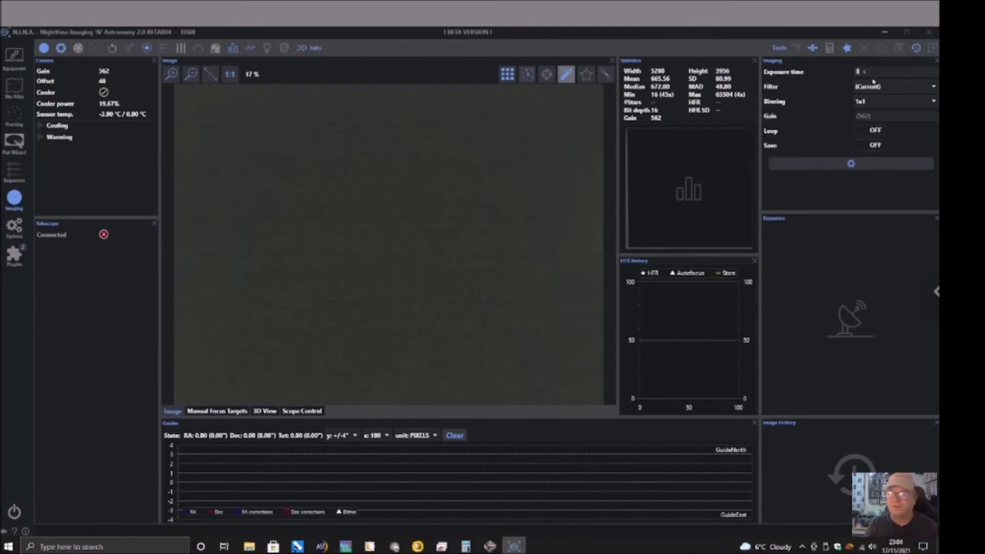
left_click(880, 132)
left_click(845, 168)
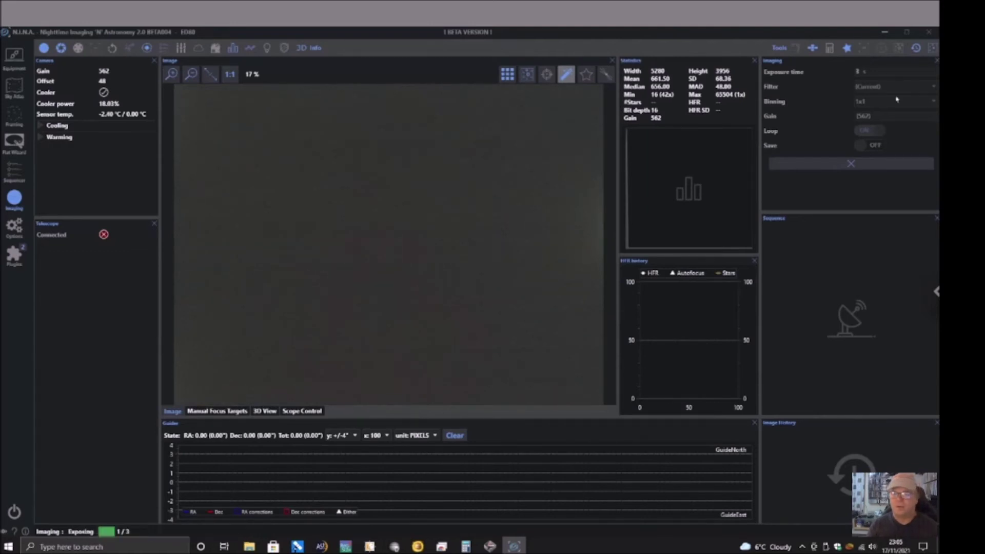
left_click(851, 162)
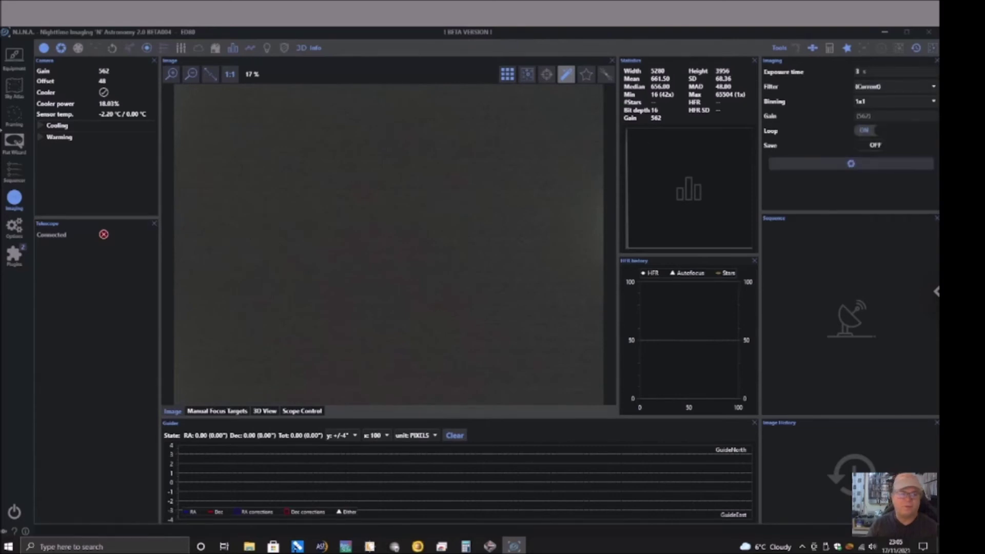
Cool the camera toward -15 °C, then add a new target in the Sequencer.
left_click(14, 58)
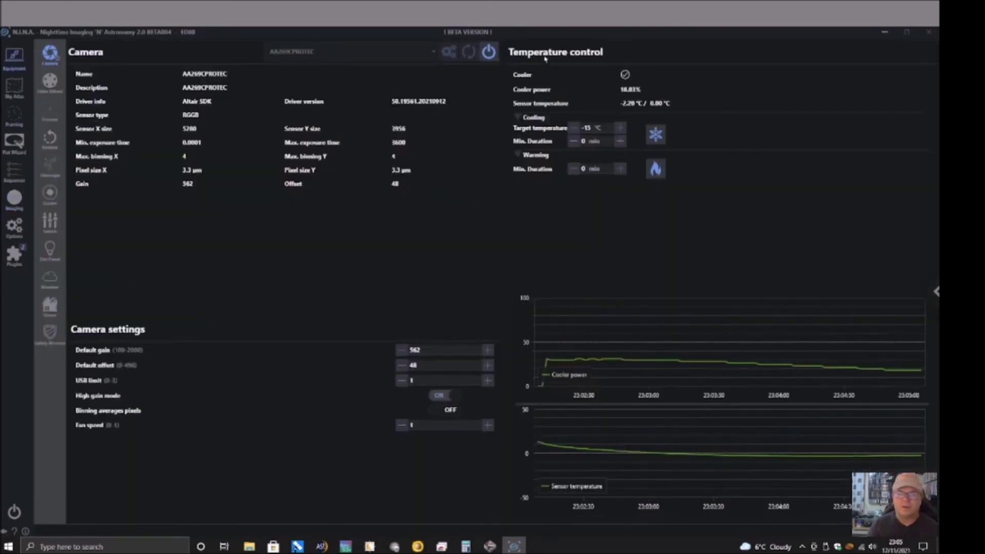
left_click(661, 139)
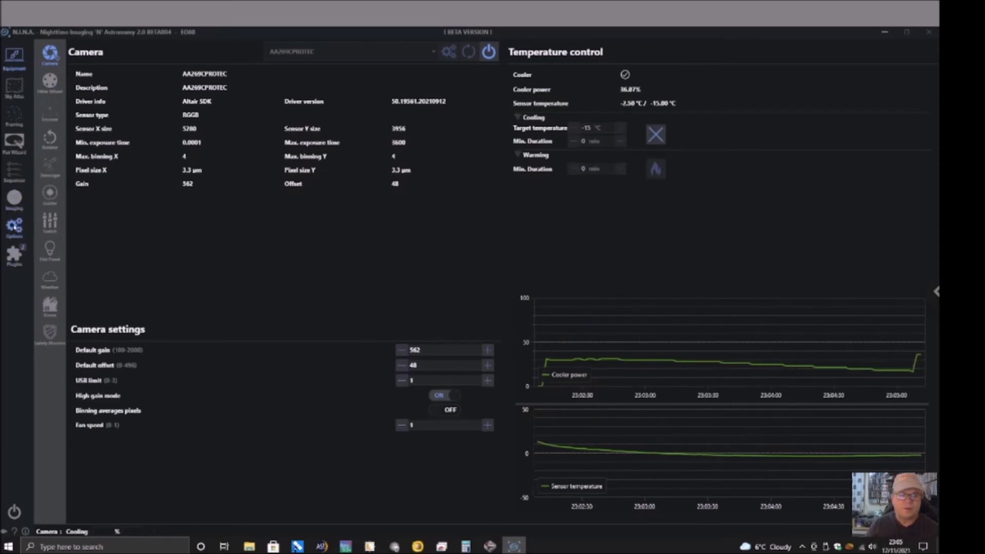
left_click(14, 178)
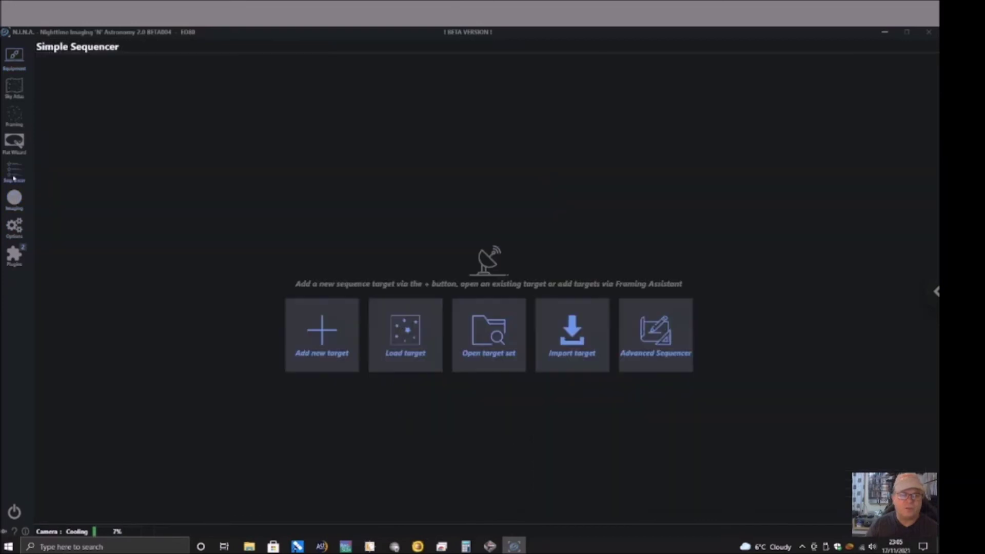
left_click(318, 341)
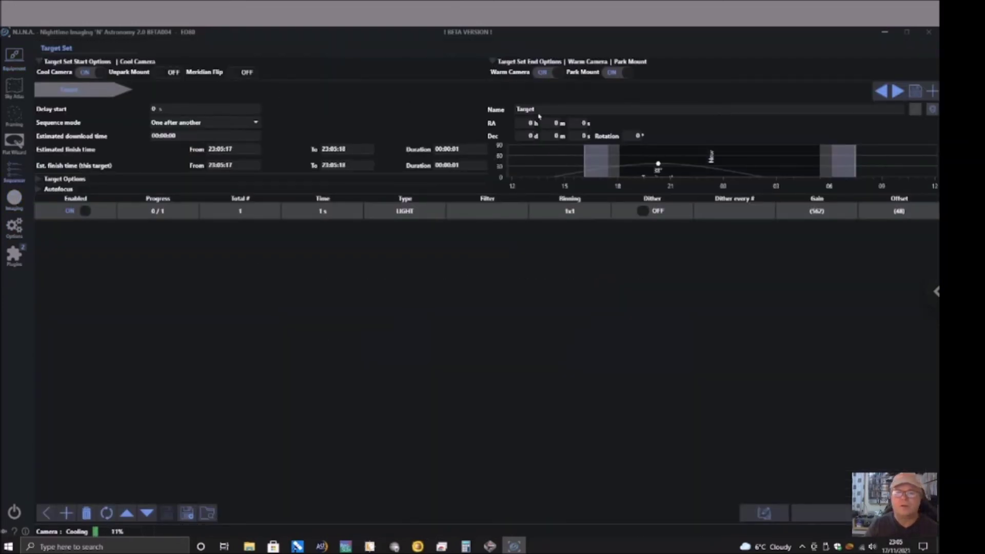
Rename the target to 'test' and set it to 3 LIGHT frames of 60 s.
left_click_drag(539, 109, 503, 110)
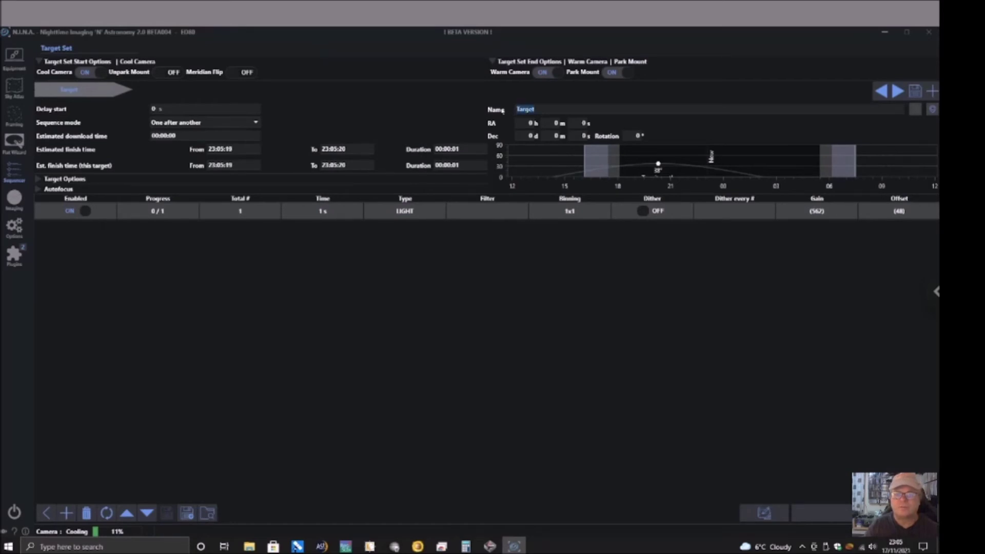
type("t")
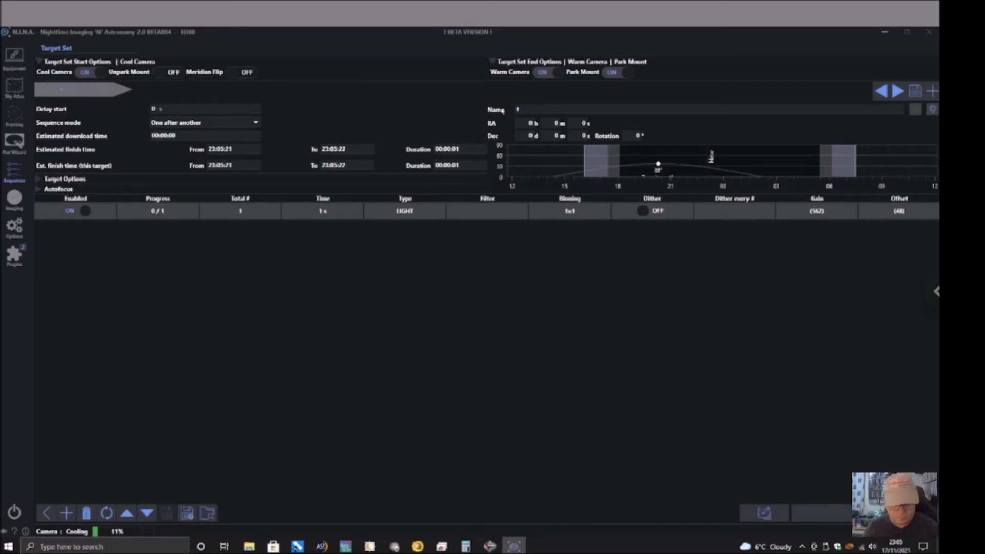
type("est")
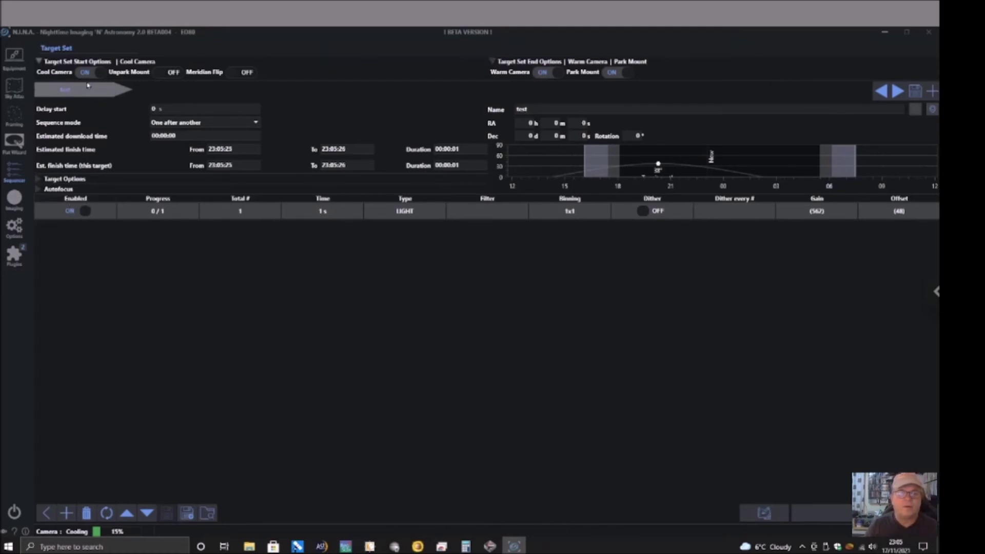
left_click(245, 213)
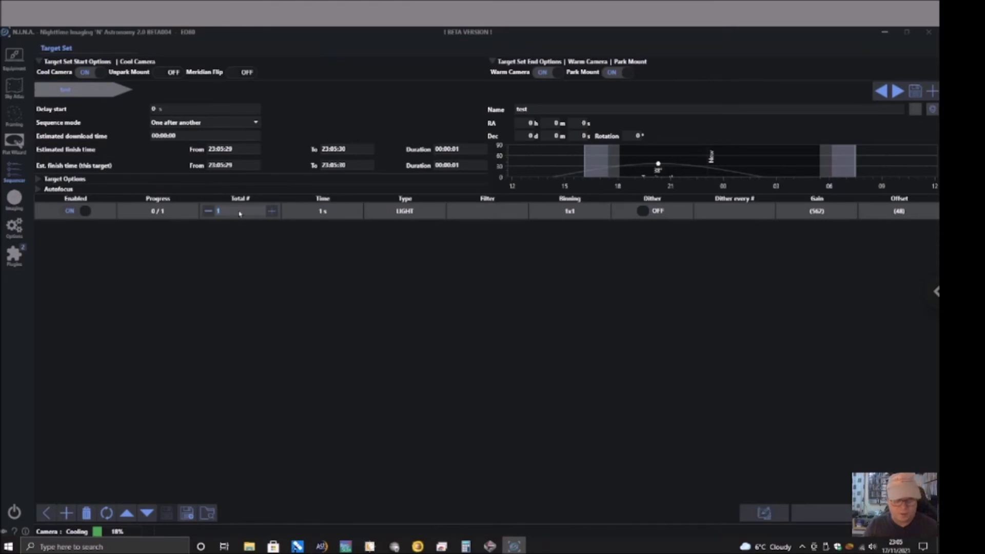
type("3")
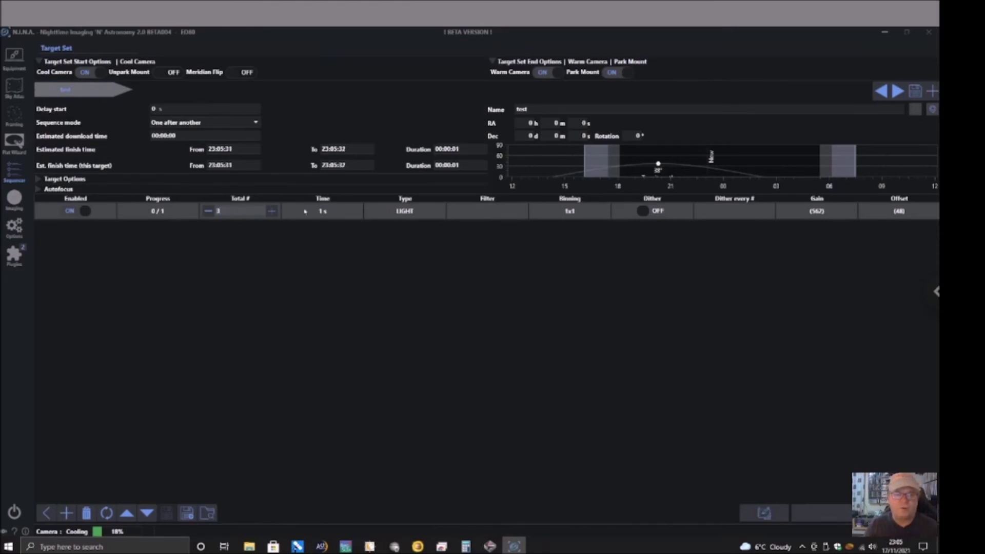
left_click(324, 213)
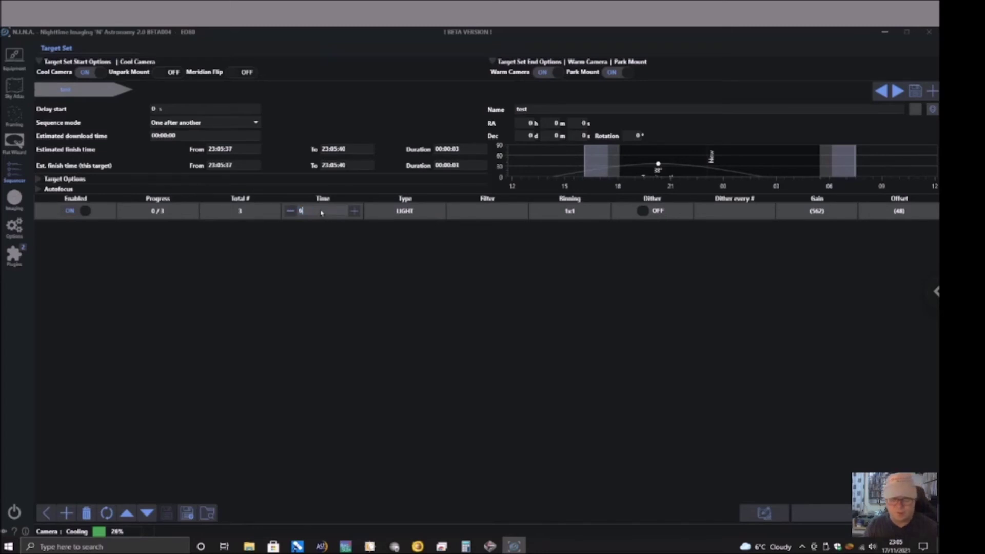
type("60")
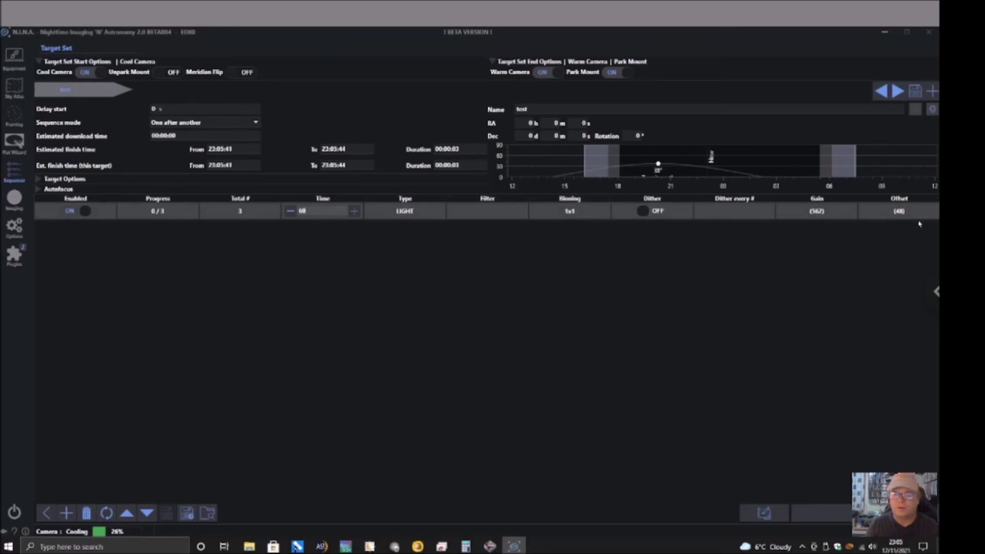
key("Return")
Start the sequence despite the telescope warning, monitor it in Imaging, then stop it at 0/3.
left_click(765, 513)
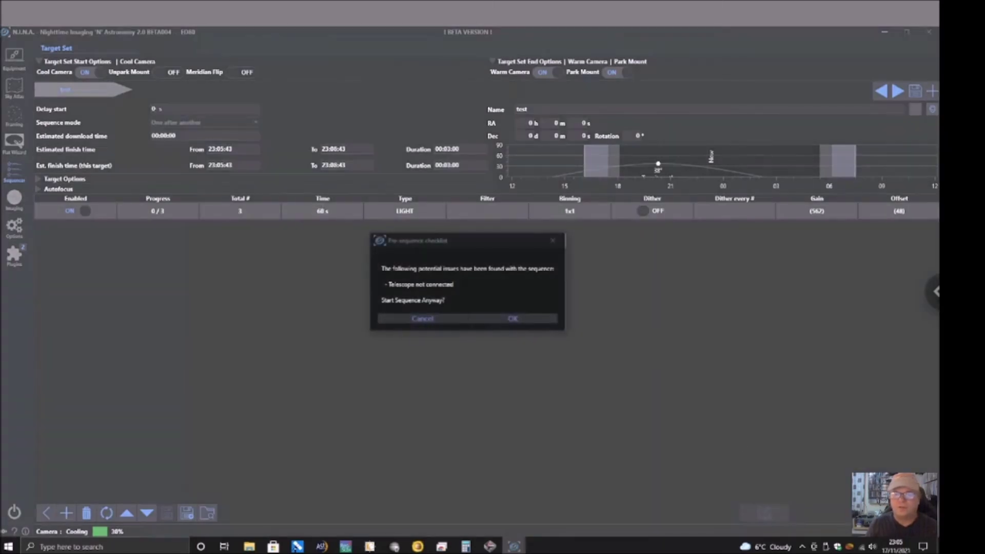
left_click(522, 321)
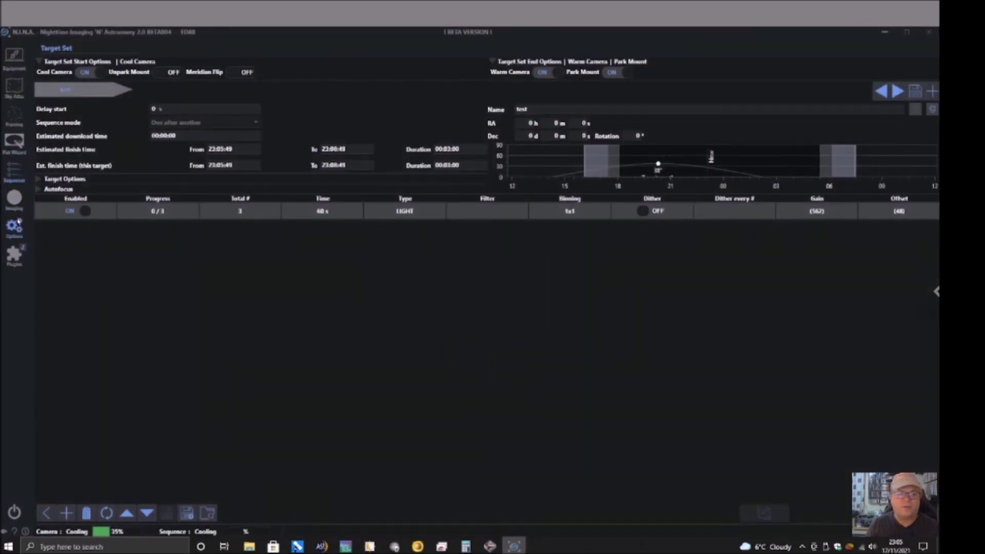
left_click(16, 199)
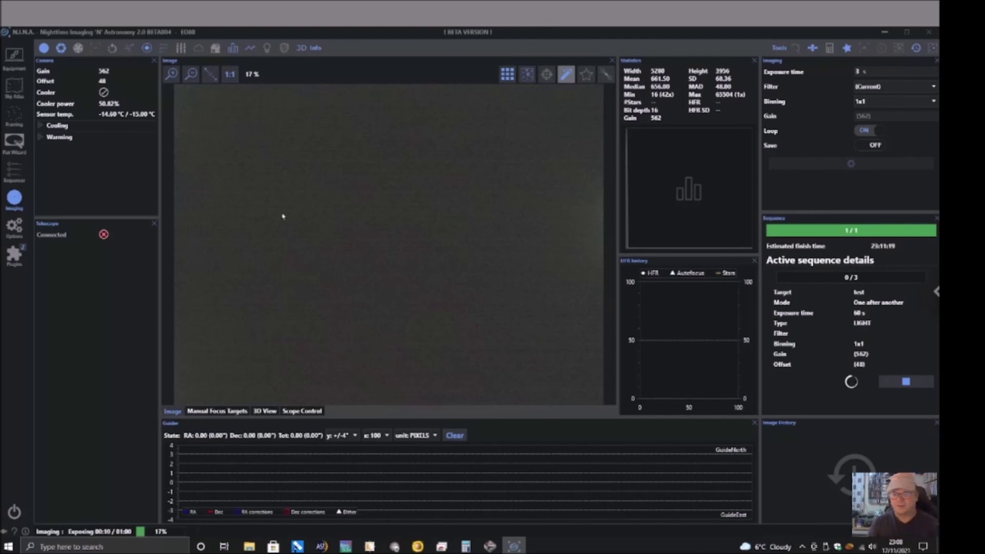
left_click(906, 382)
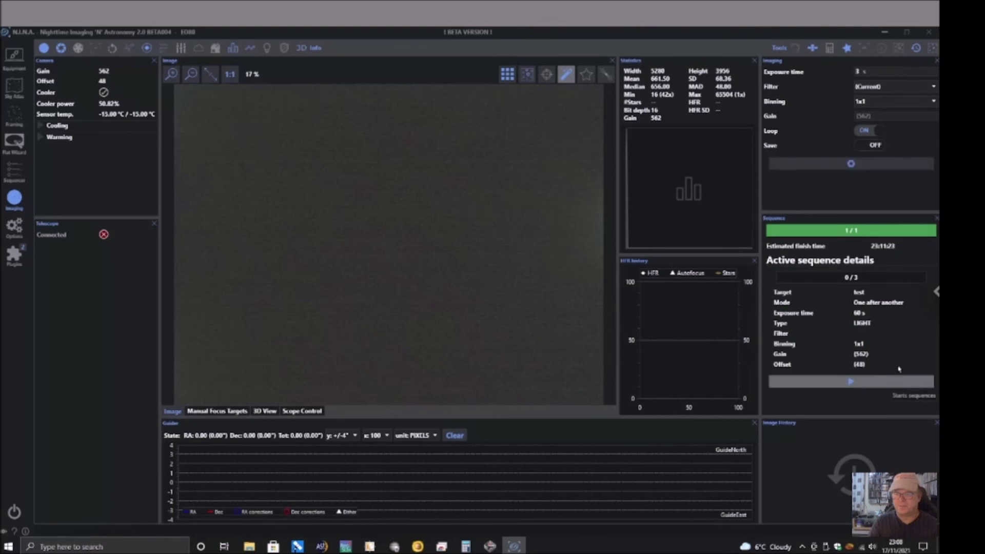
On the camera equipment page, warm the camera toward 20 °C.
left_click(15, 62)
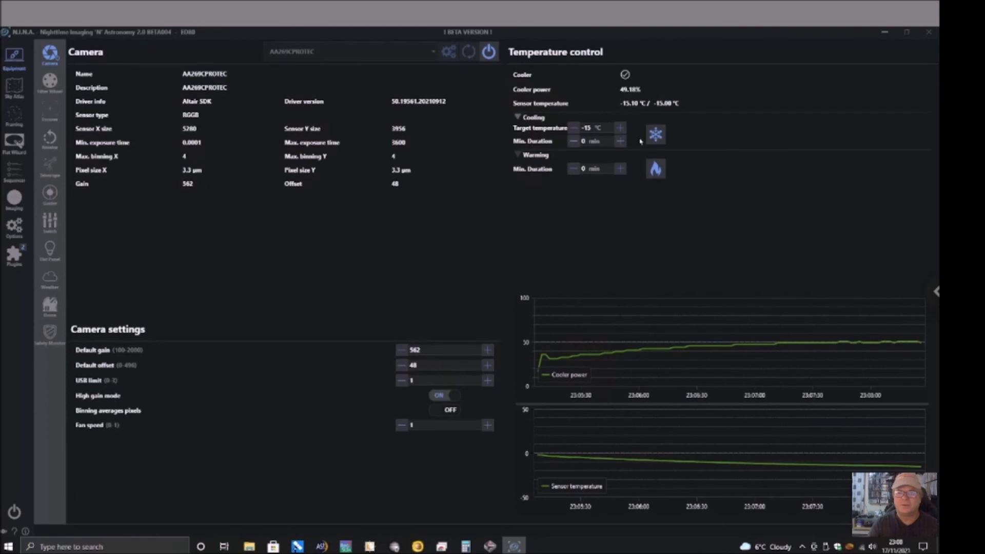
left_click(656, 168)
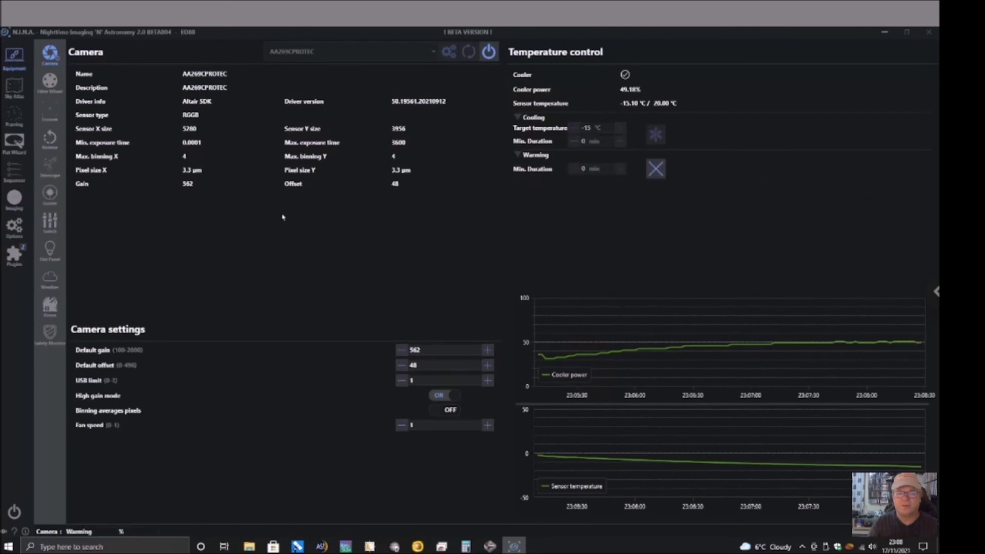